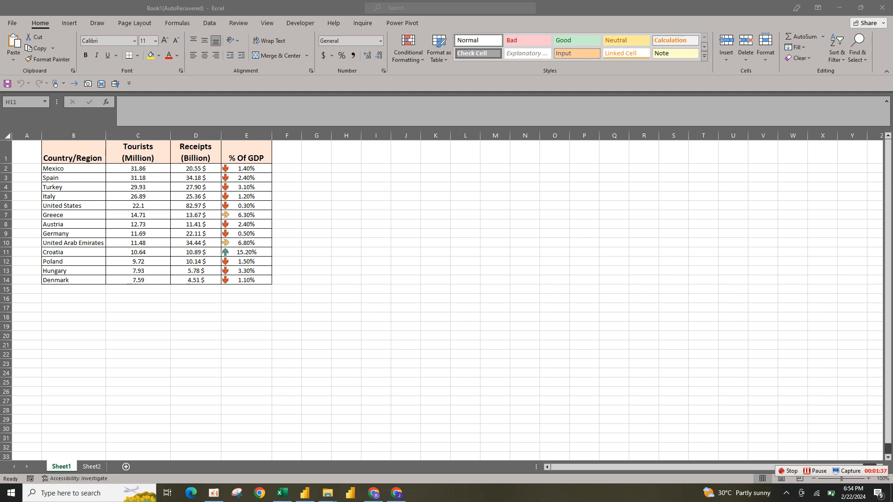
click(346, 252)
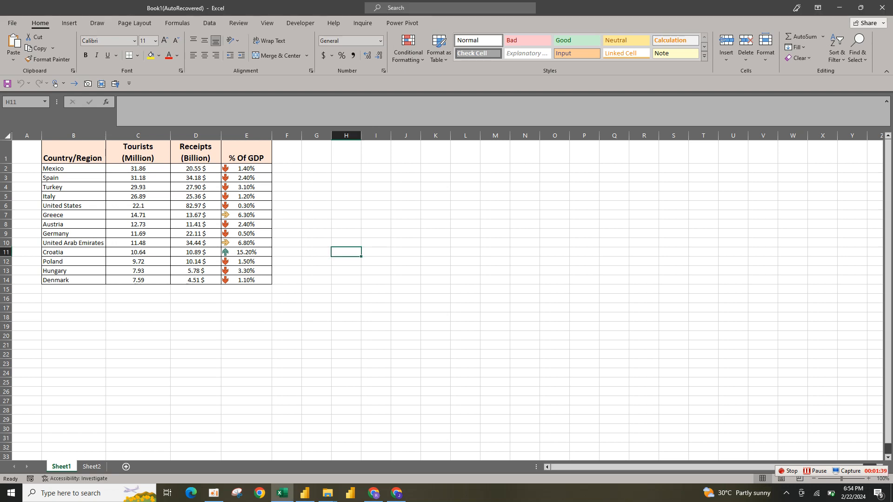
click(246, 152)
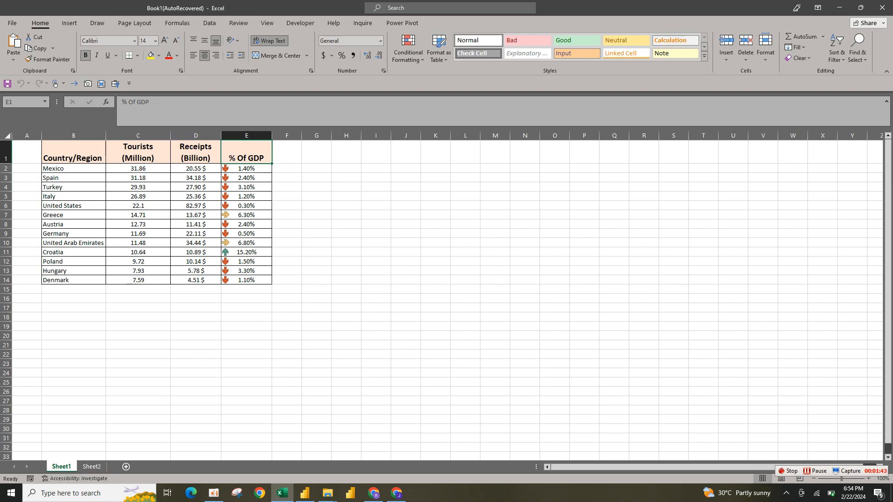
click(346, 234)
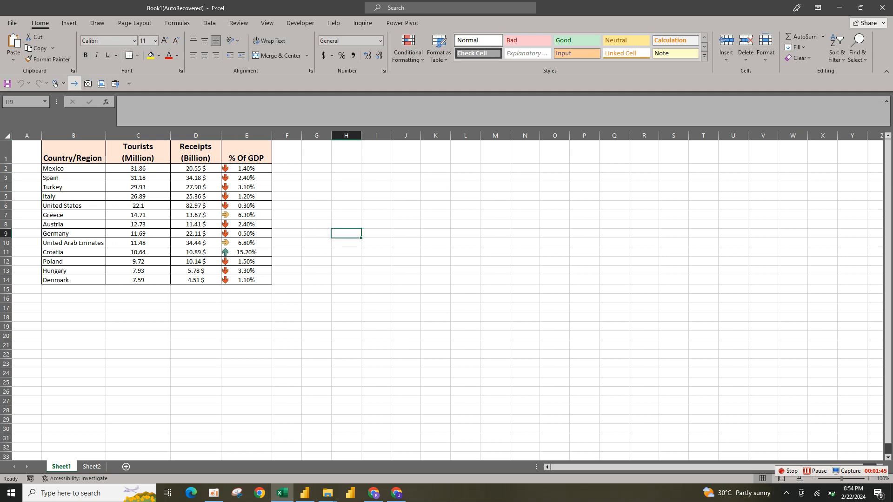
right_click(214, 27)
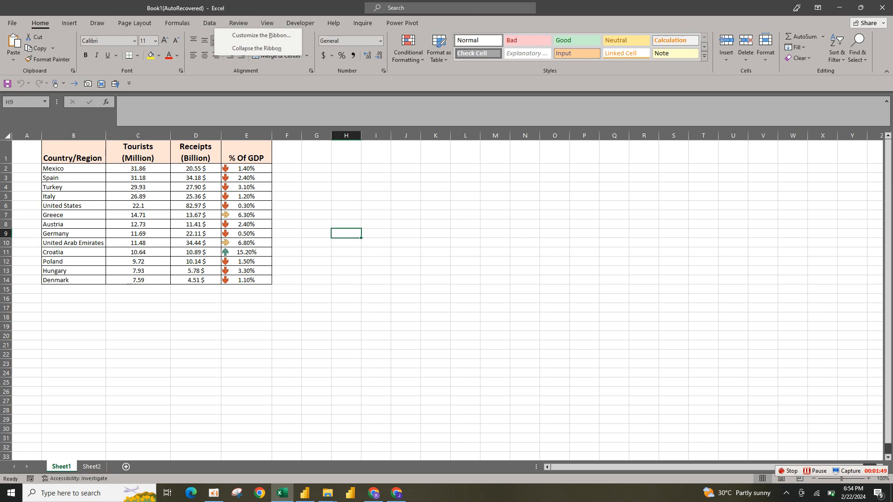
right_click(41, 81)
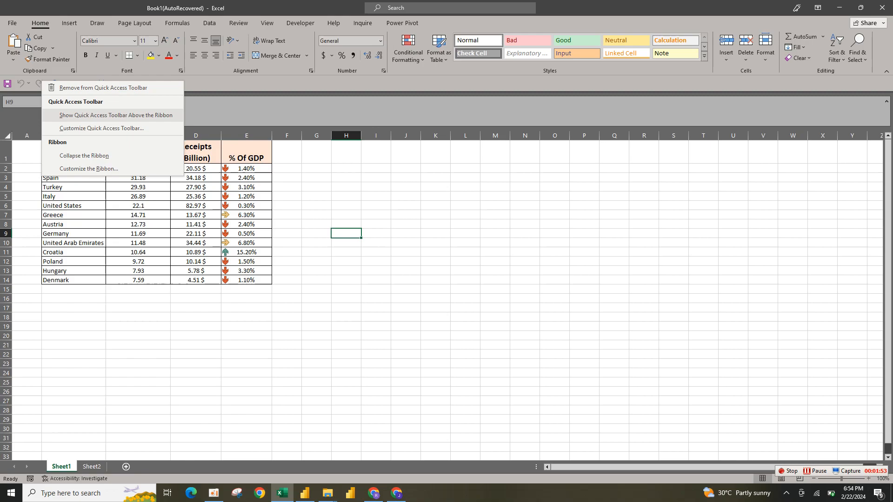
- Try to add the Camera command from the All Commands list to the Quick Access Toolbar in the Excel options
click(13, 23)
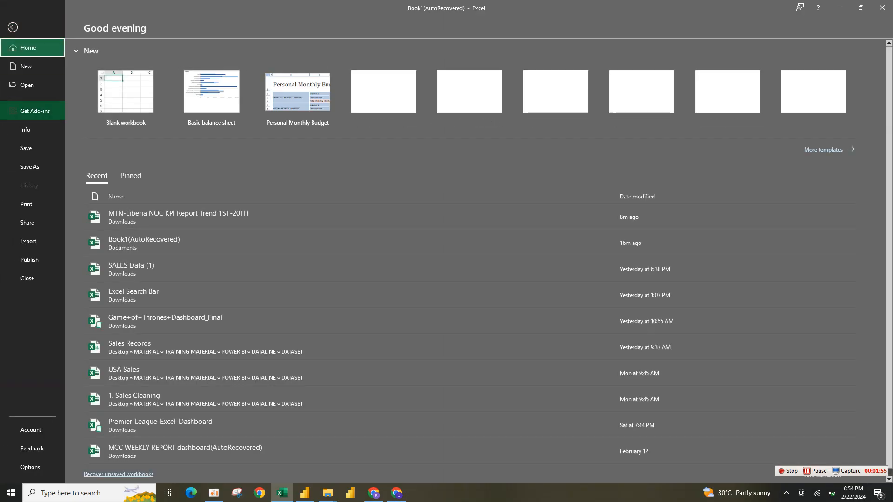
click(31, 467)
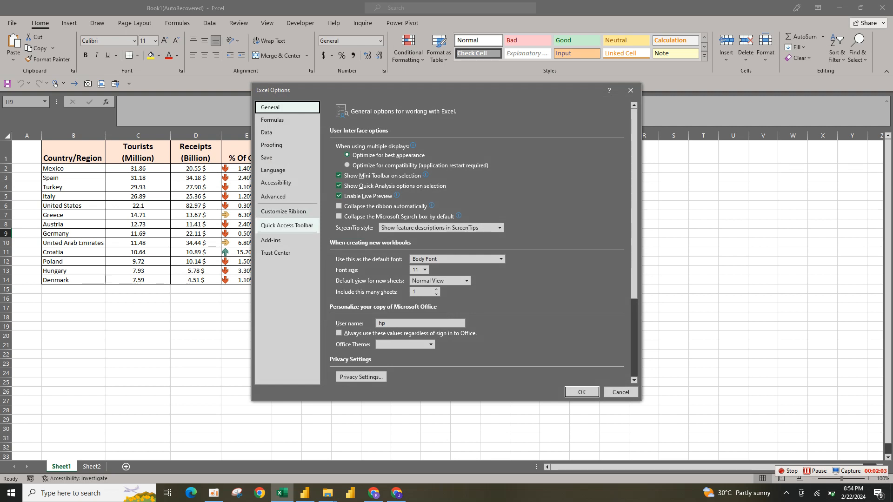
click(287, 225)
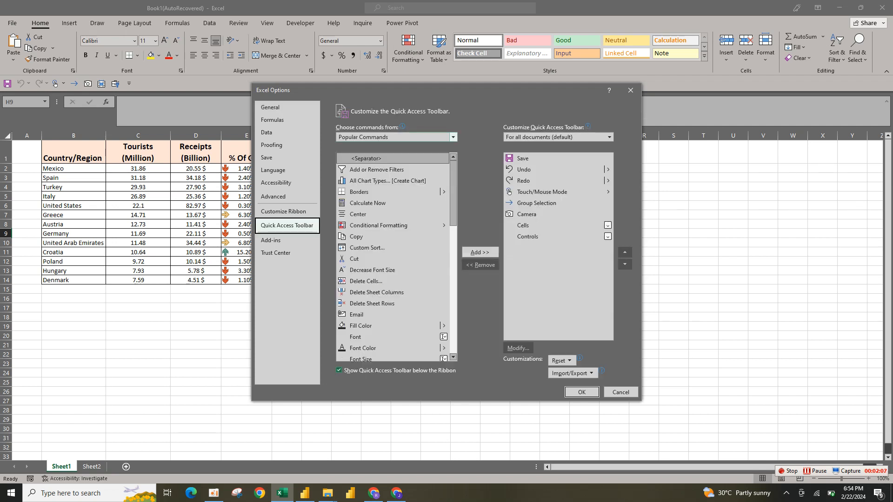
click(453, 136)
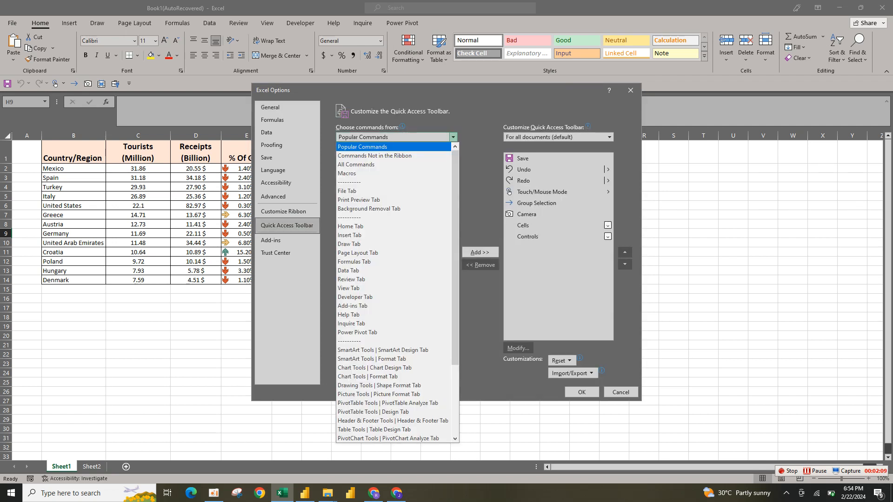
click(356, 165)
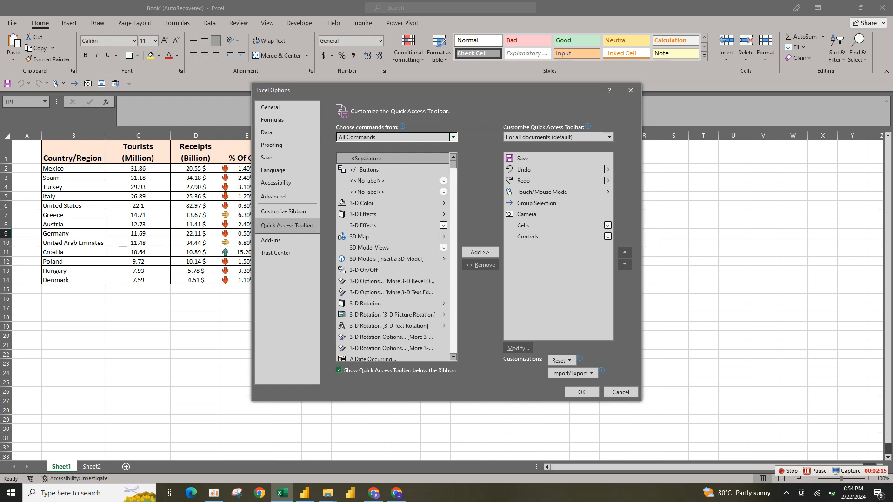
drag(453, 165, 453, 186)
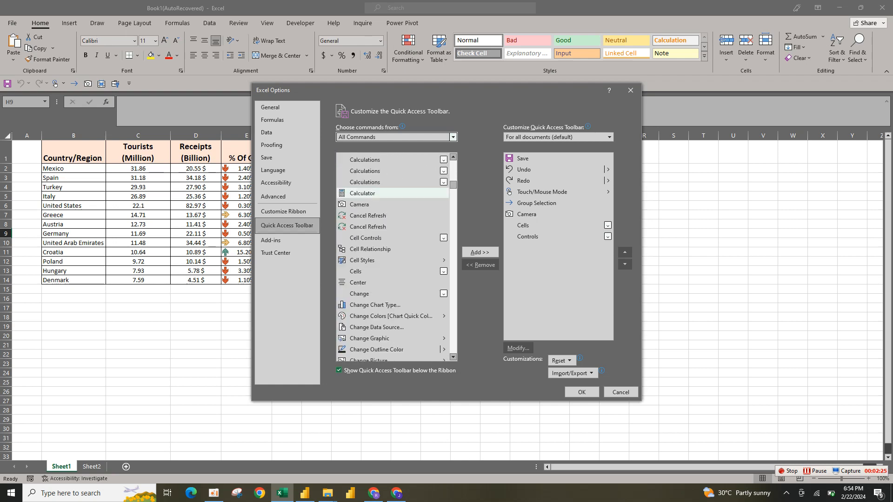
click(368, 204)
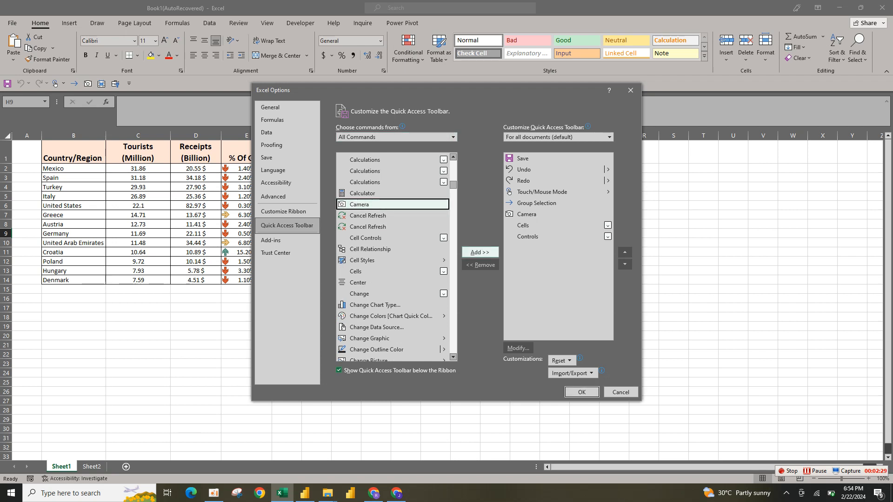
click(480, 252)
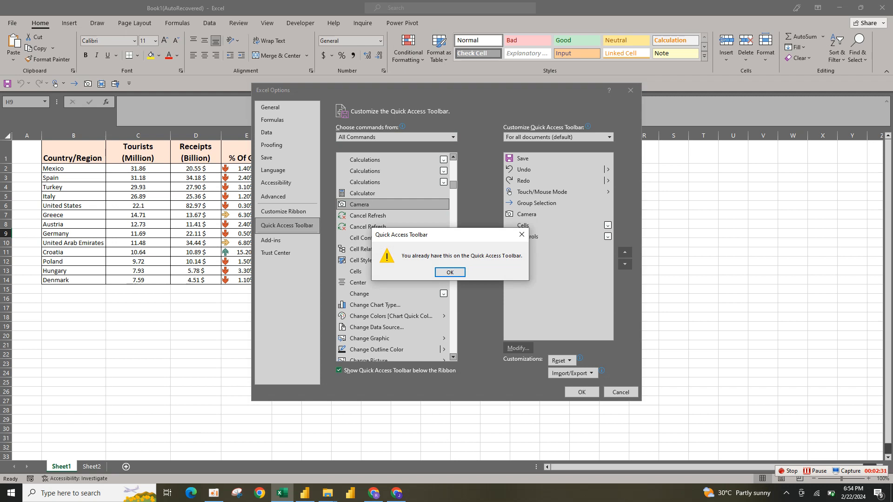
click(450, 272)
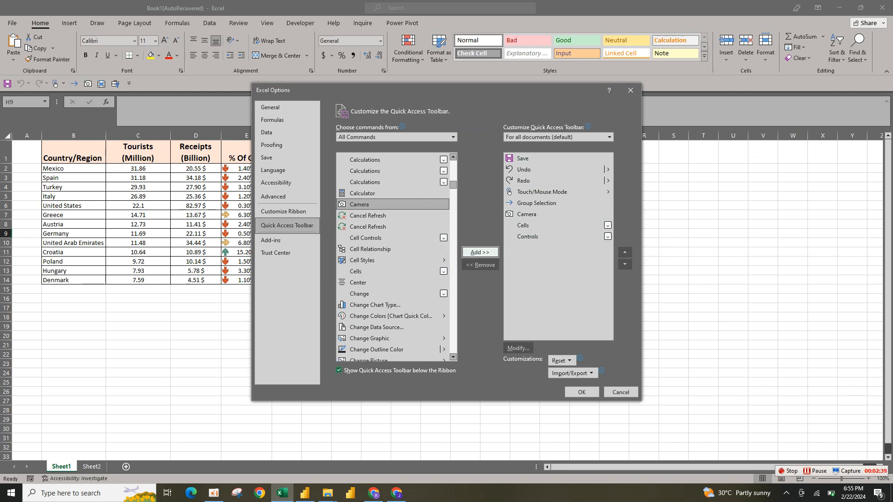
click(581, 392)
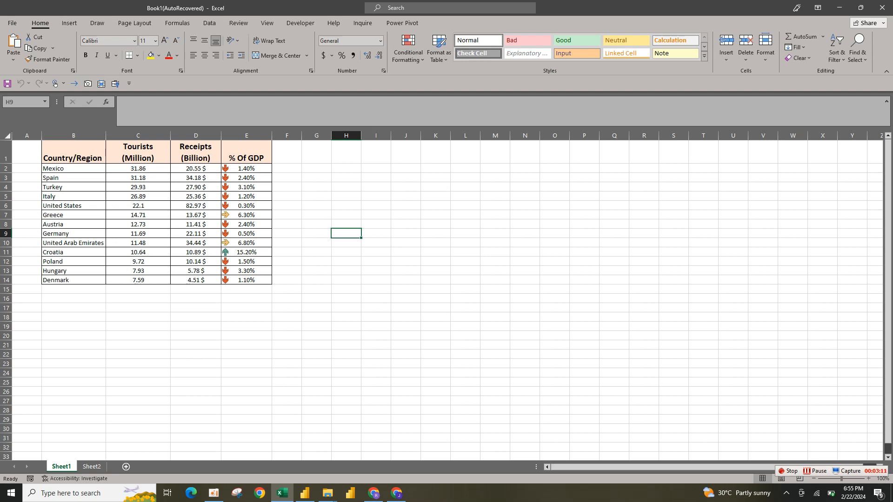
- Capture the table B1:E14 as a linked picture with the Camera tool and place it beside the table, starting in column I
click(73, 136)
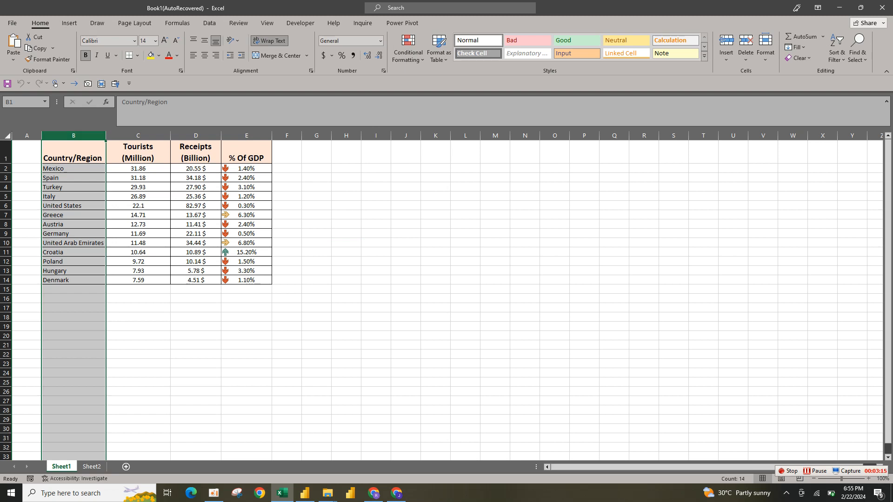
click(138, 215)
drag(74, 158, 272, 284)
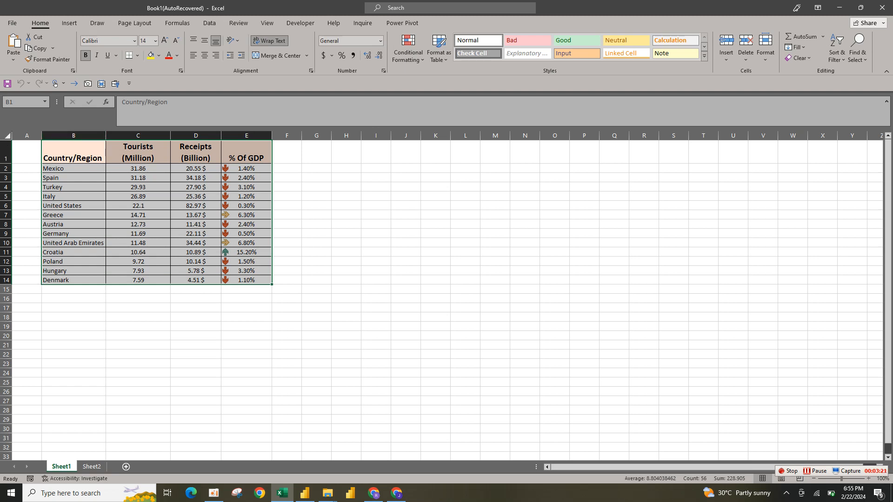
drag(73, 156, 247, 280)
click(88, 83)
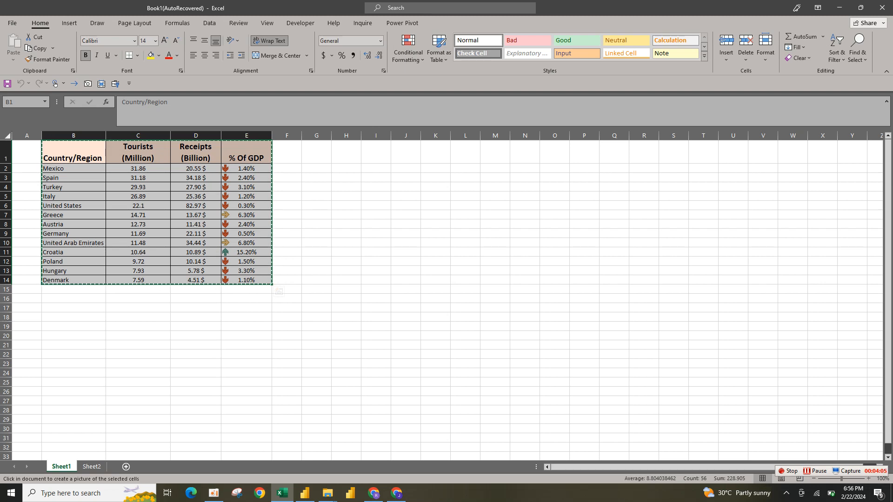
click(449, 186)
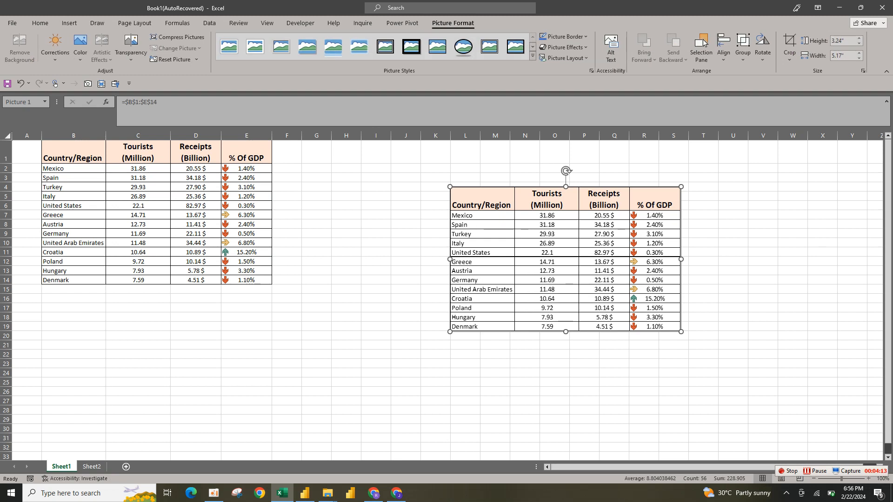
drag(453, 317, 379, 289)
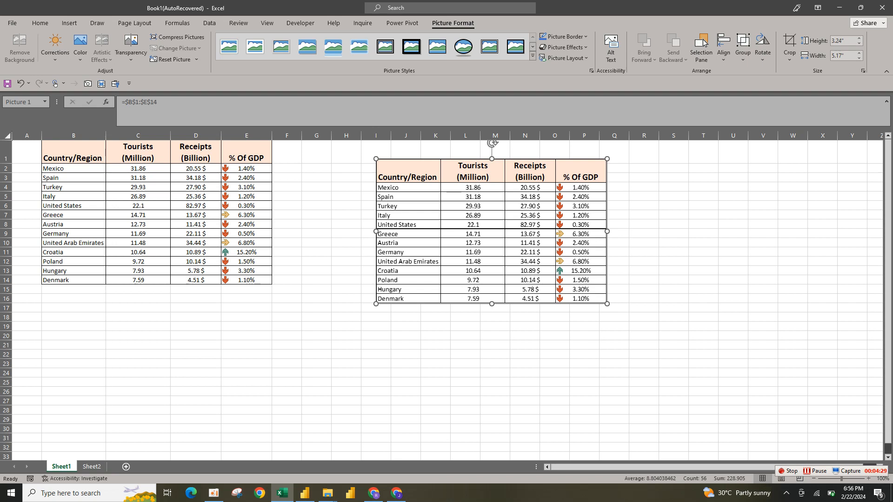
- Replace the country name in cell B2 of the source table with Africa
click(196, 187)
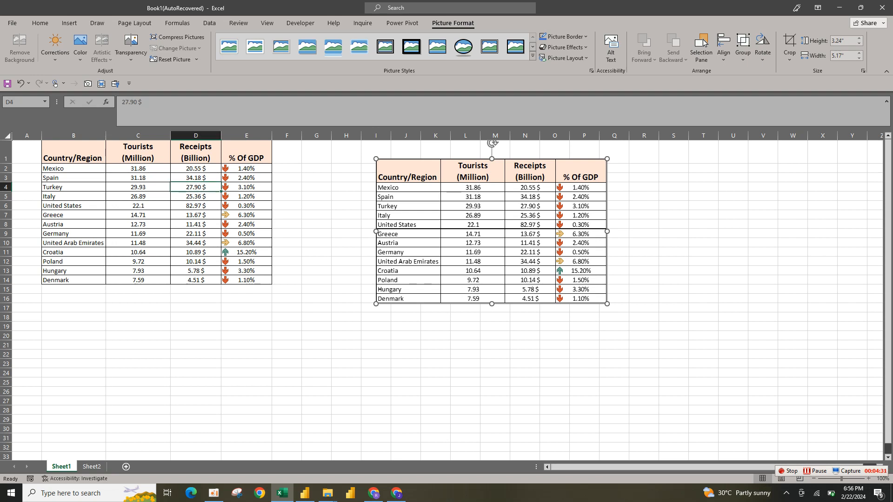
click(138, 168)
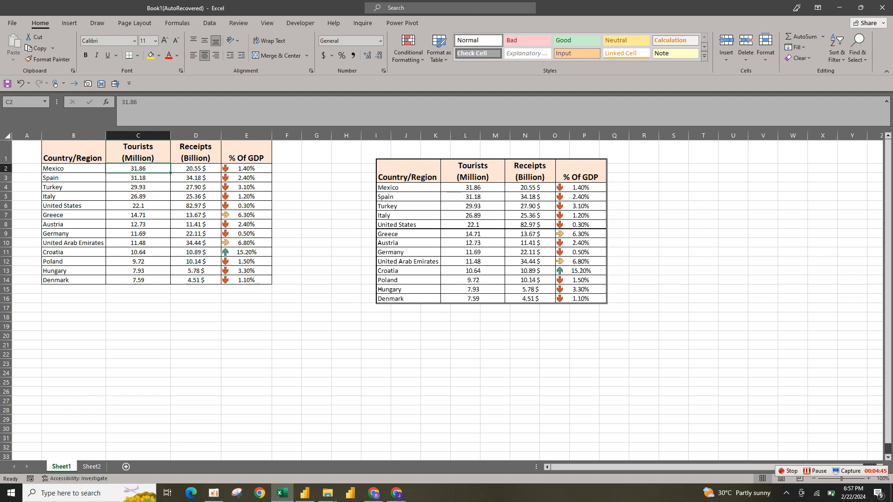
click(73, 168)
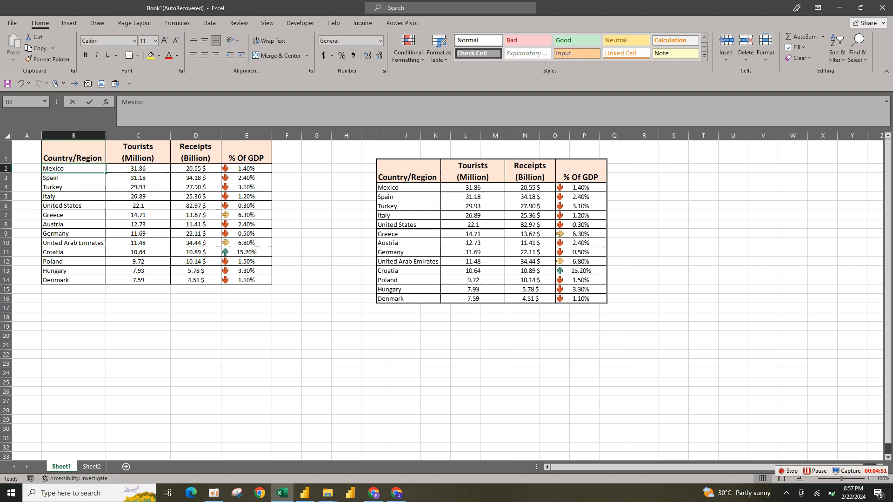
text(Af)
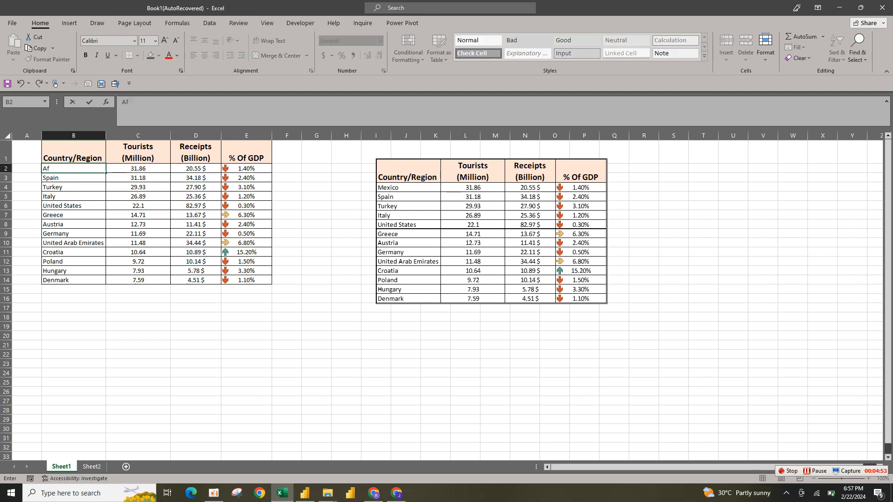
text(rica)
click(196, 187)
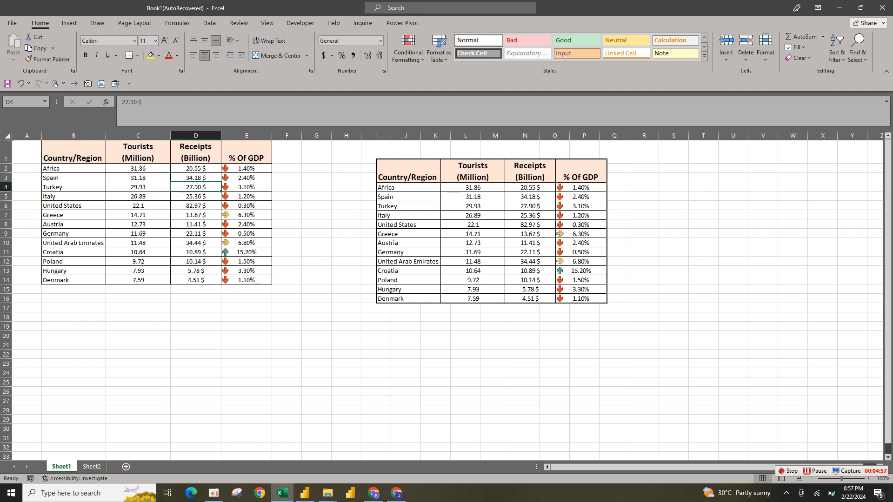
- Try changing the linked picture's source range to =$B$3:$E$14 and undo the change
click(378, 231)
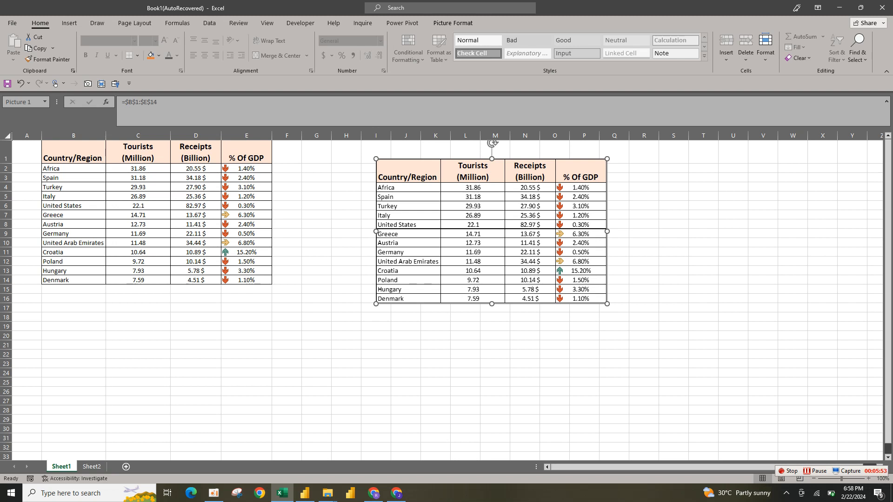
click(169, 103)
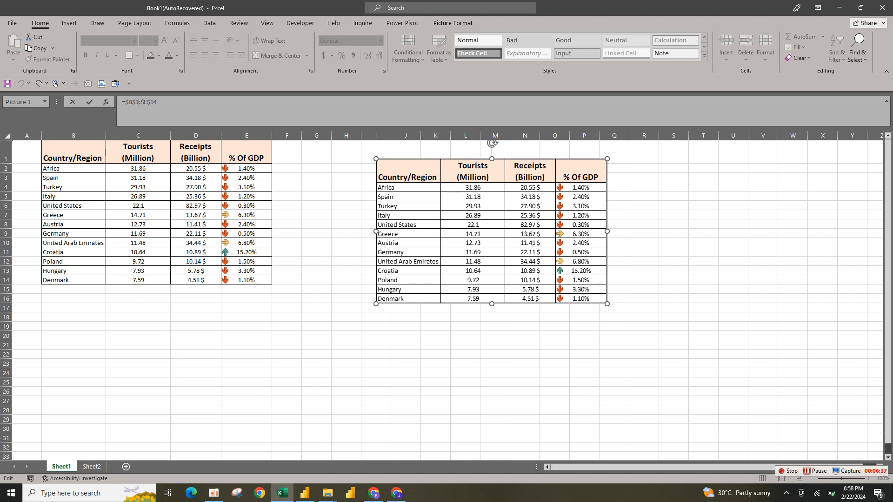
key(BackSpace)
text(3)
key(Return)
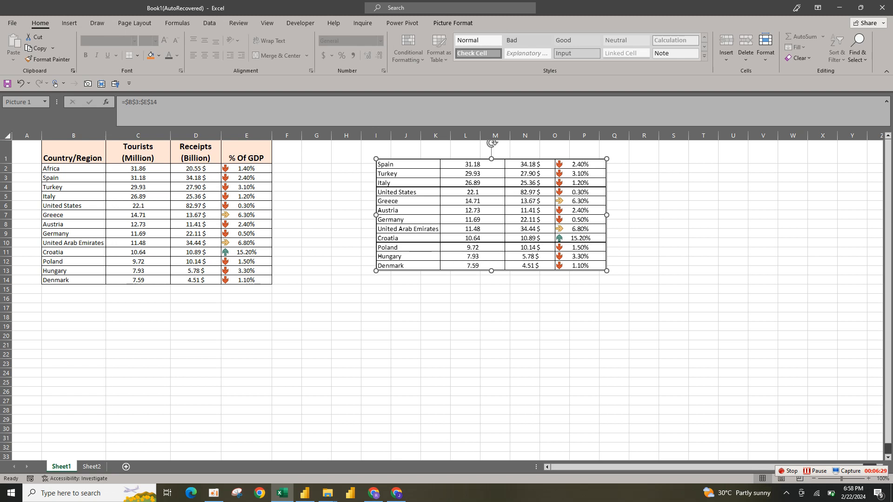
key(ctrl+z)
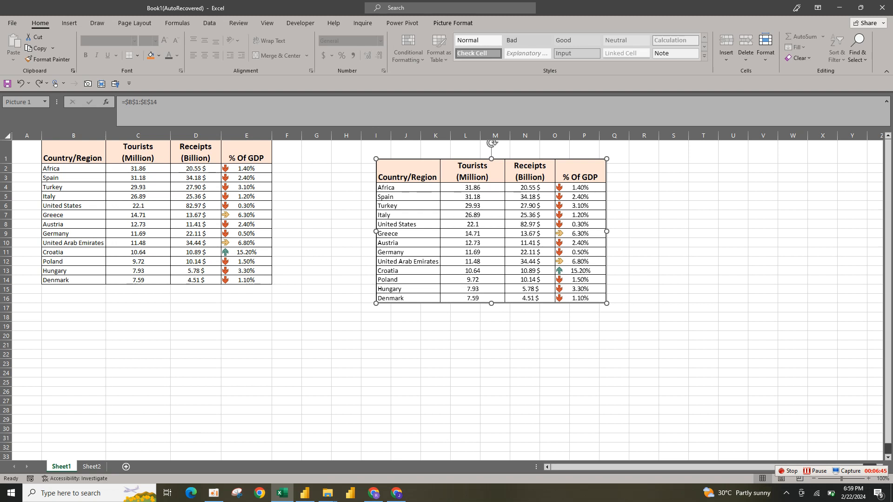
- Open the linked picture's formatting options and set its outline to No line
click(453, 23)
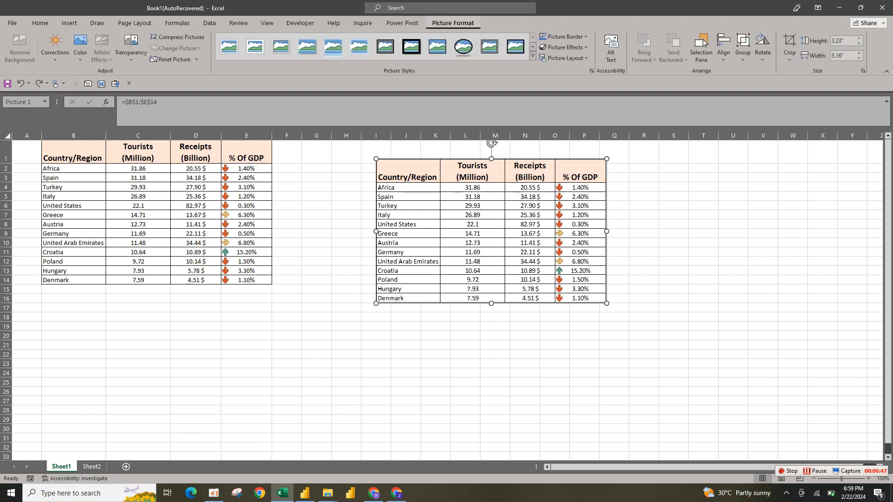
key(shift+F10)
key(Return)
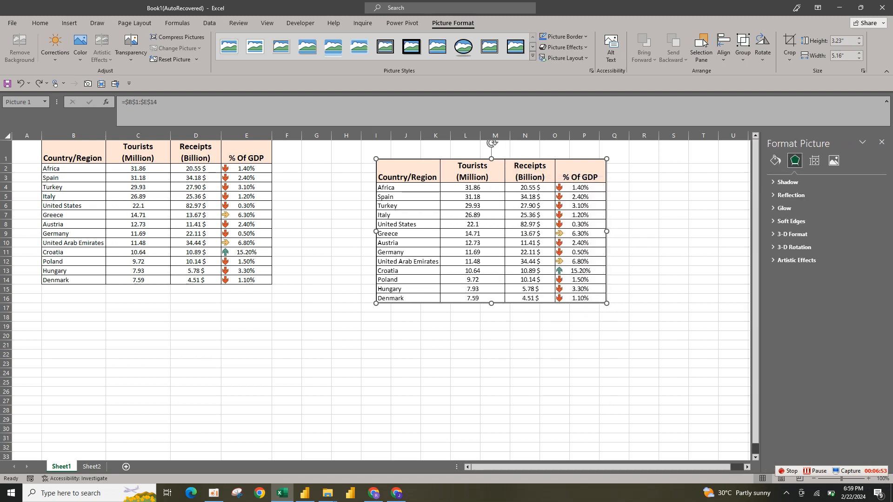
click(776, 160)
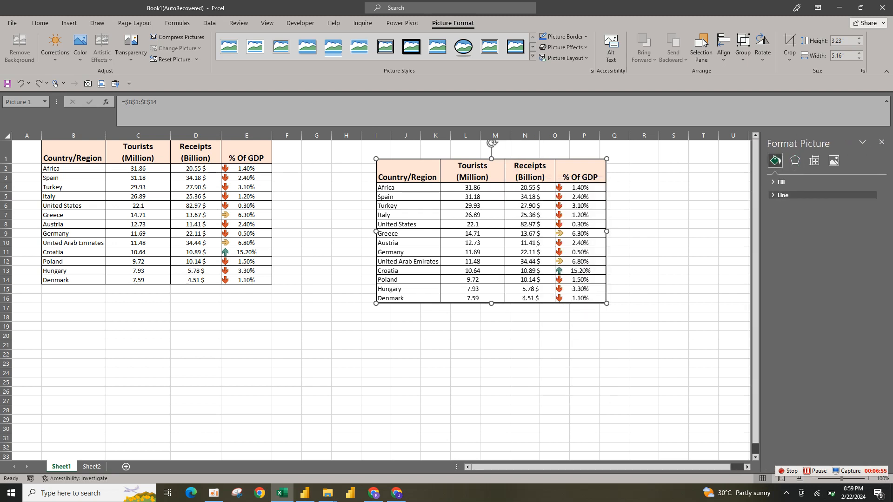
click(783, 195)
click(780, 209)
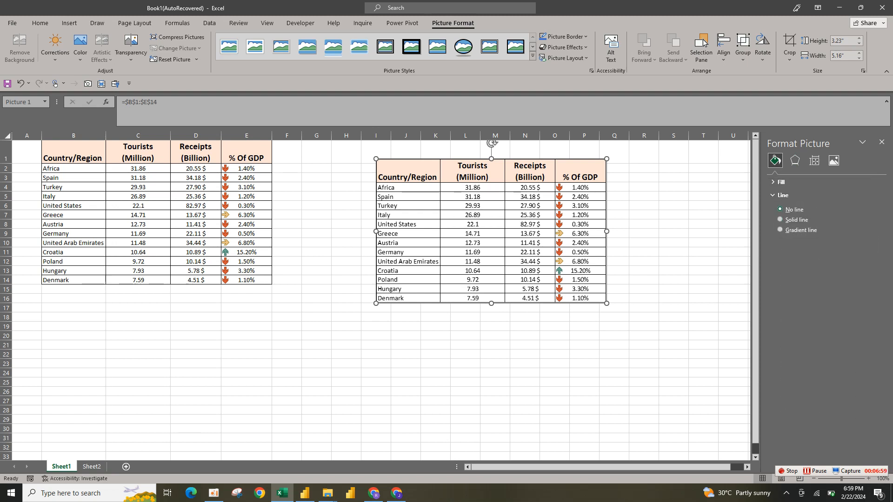
- Set the linked picture's fill to No fill
click(782, 195)
click(781, 182)
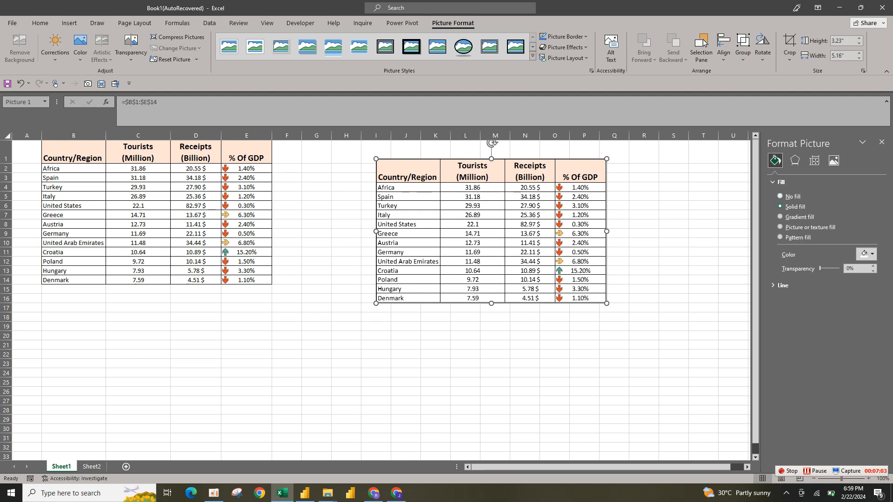
click(781, 196)
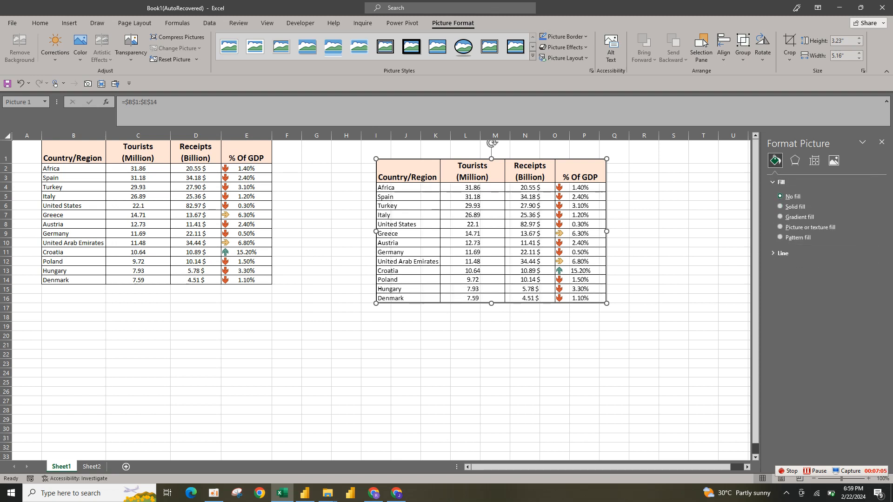
- Give the linked picture a solid fill, trying blue and light orange before settling on light blue from the theme colors
click(780, 206)
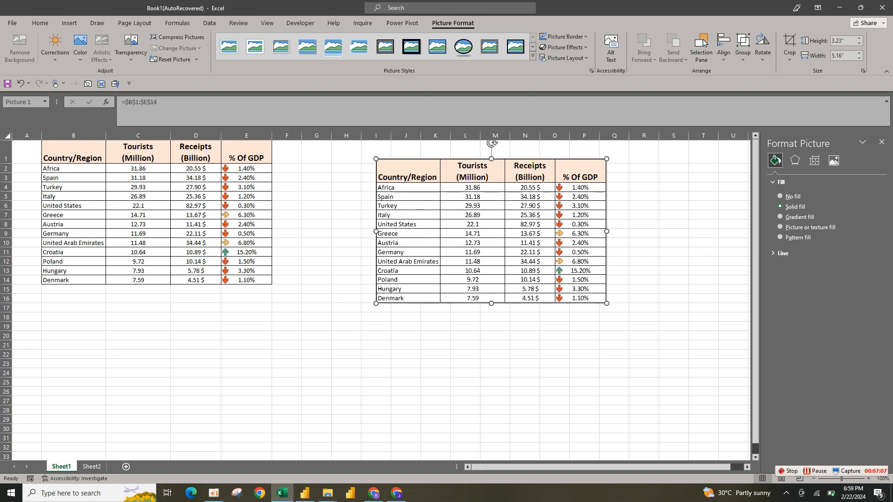
click(872, 254)
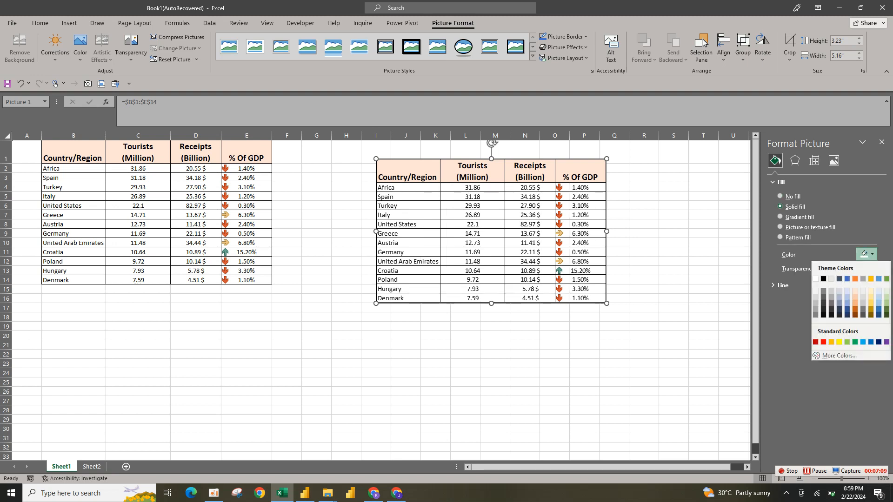
click(847, 279)
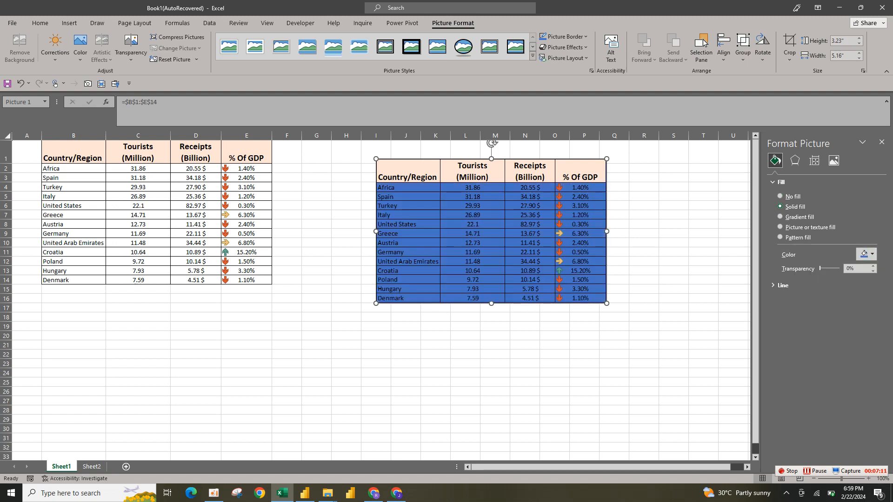
click(873, 254)
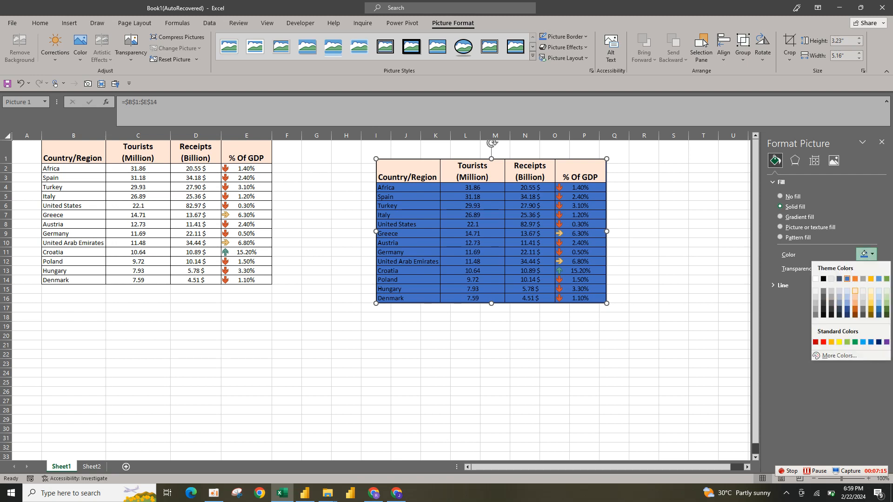
click(855, 291)
click(872, 254)
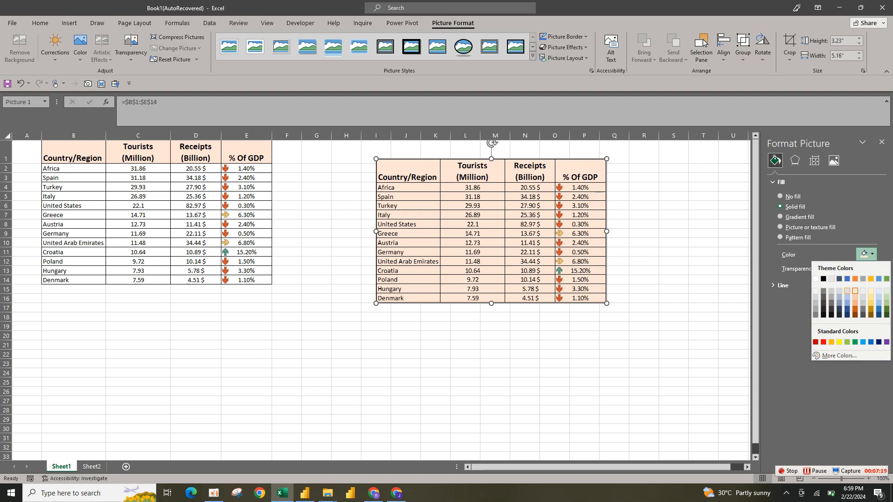
click(847, 291)
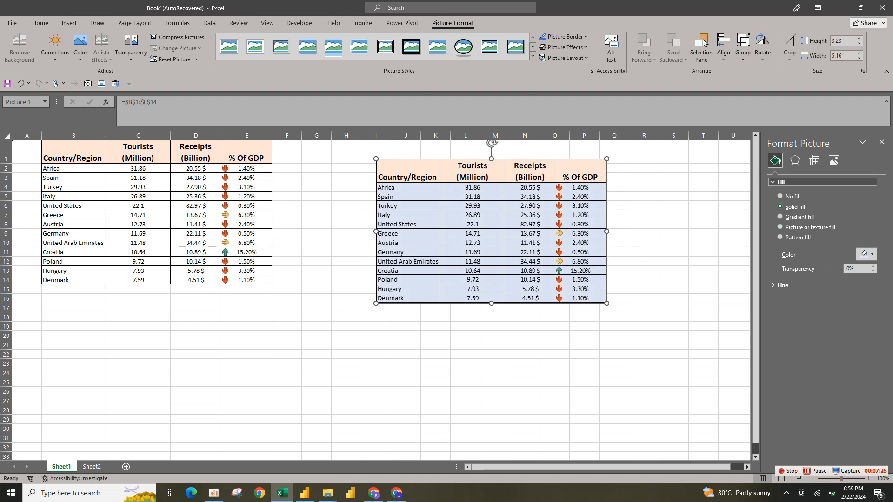
click(781, 182)
- Apply a downward outer shadow preset with 60% transparency, 4 pt blur, 90° angle and 3 pt distance to the linked picture
click(795, 161)
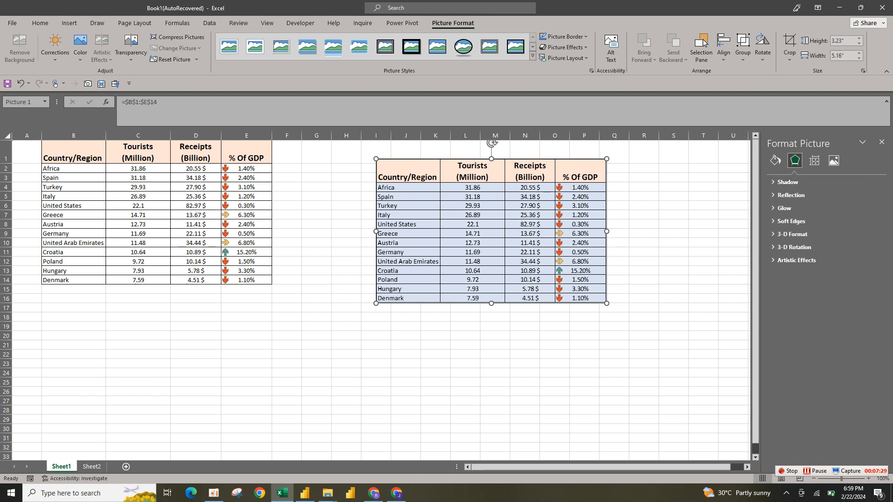
click(786, 182)
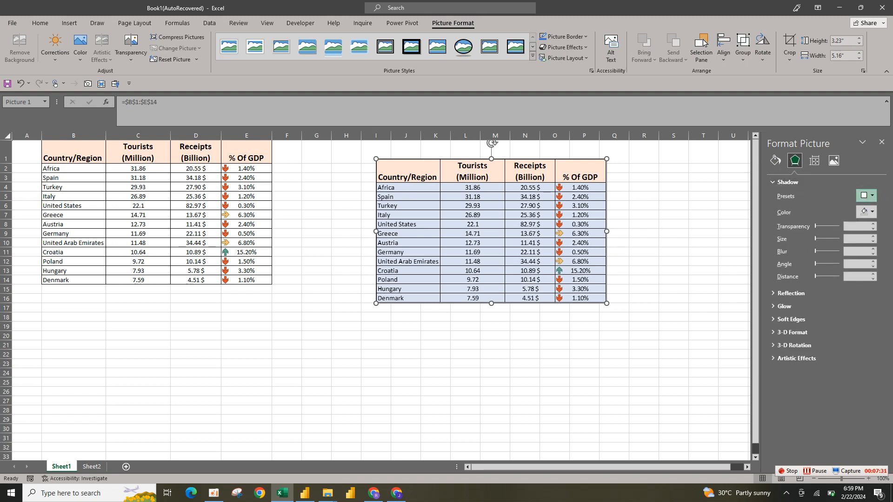
click(866, 195)
click(844, 274)
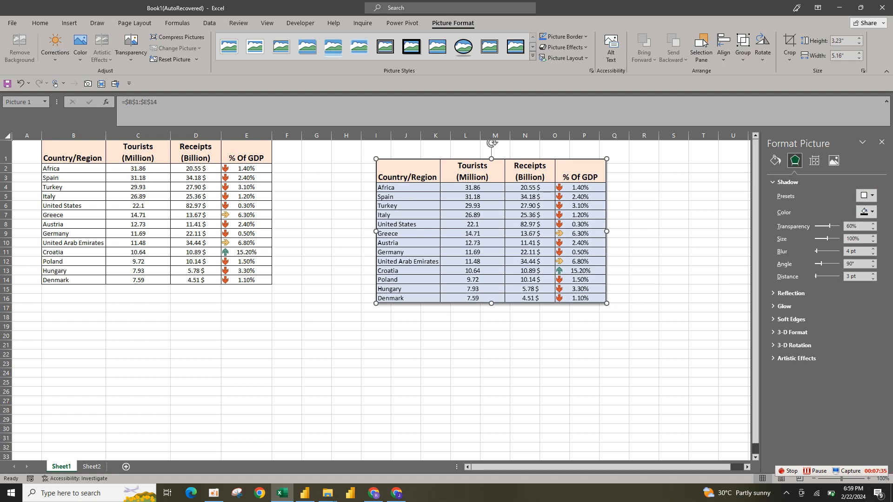
click(788, 182)
- Examine the linked picture's reflection, size and picture correction options
click(791, 195)
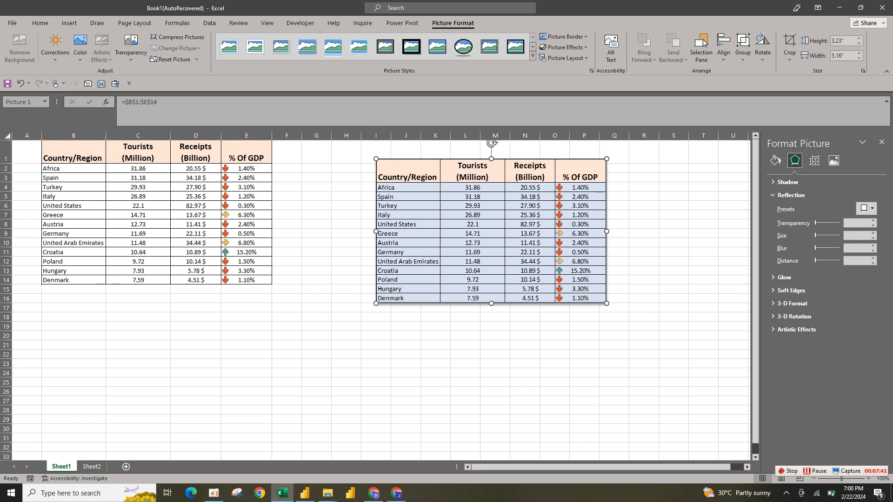
click(790, 195)
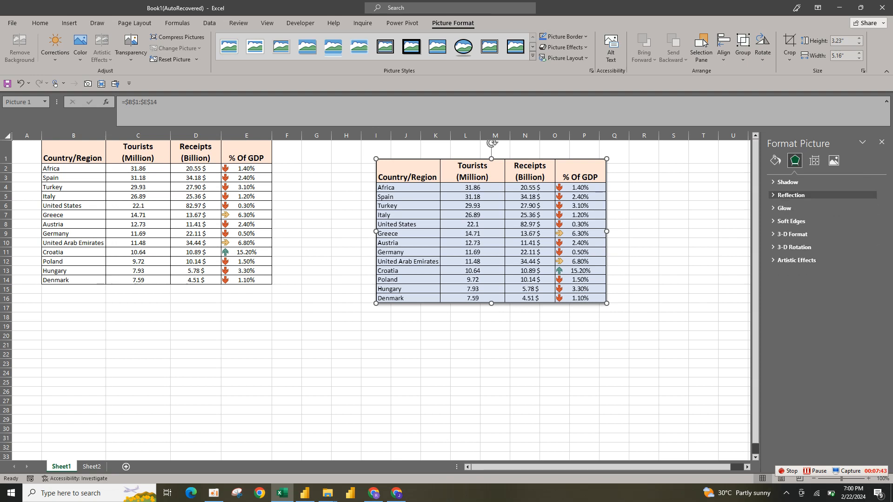
click(814, 160)
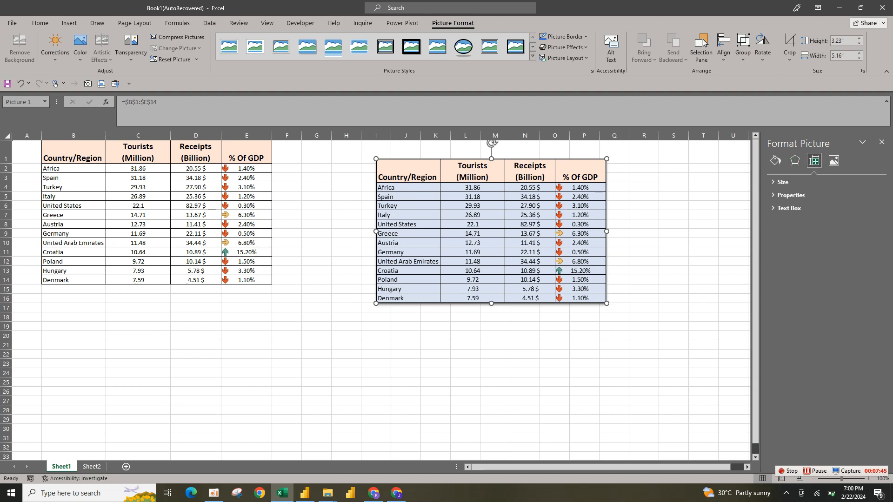
click(783, 182)
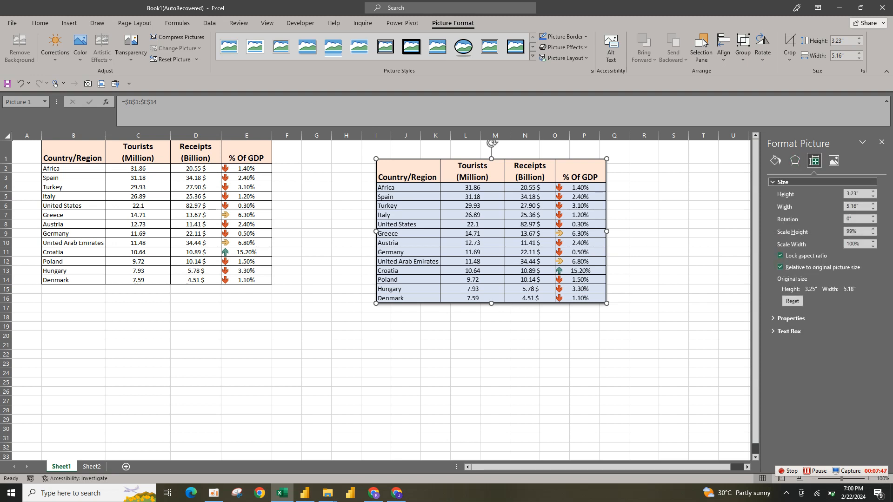
click(833, 161)
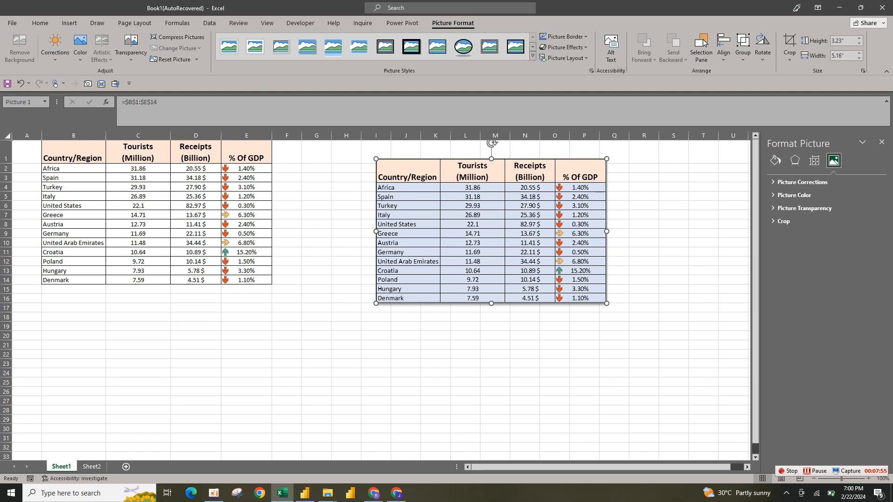
click(776, 160)
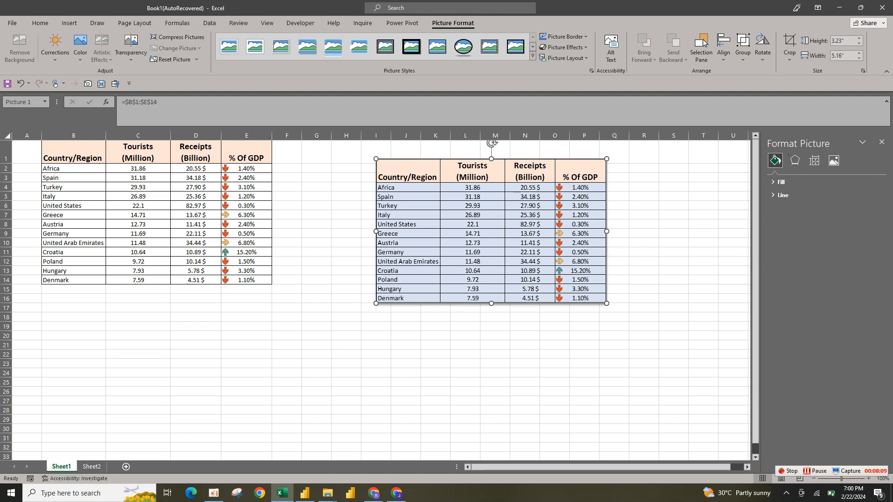
click(247, 224)
click(247, 243)
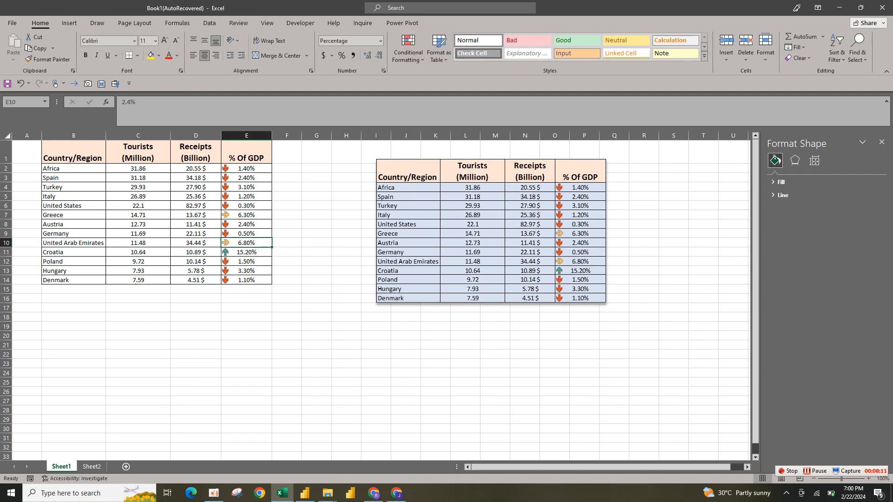
click(247, 261)
click(247, 280)
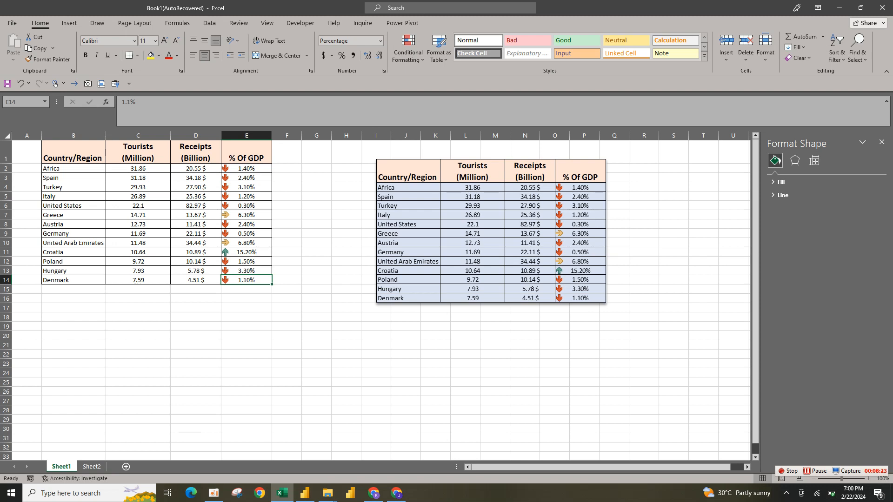
- Copy the source table B1:E14 and paste it at cell C19 as a linked picture using Paste Special
drag(73, 153, 246, 280)
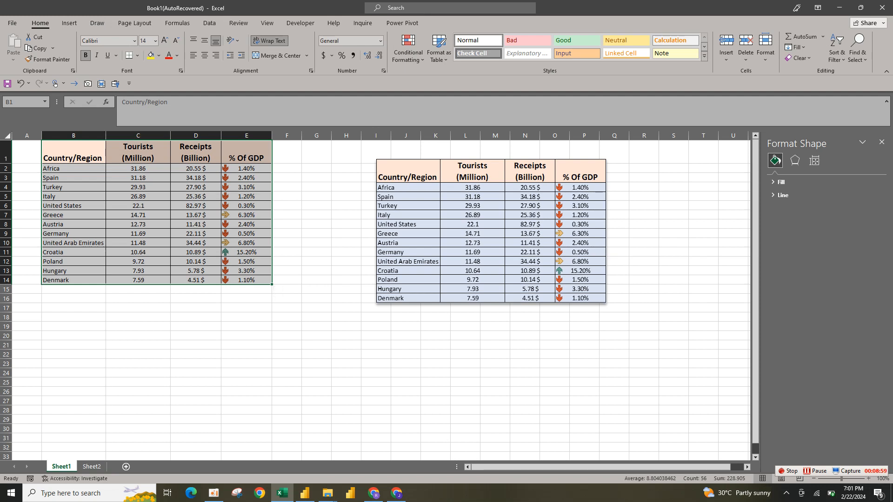
right_click(79, 150)
click(102, 191)
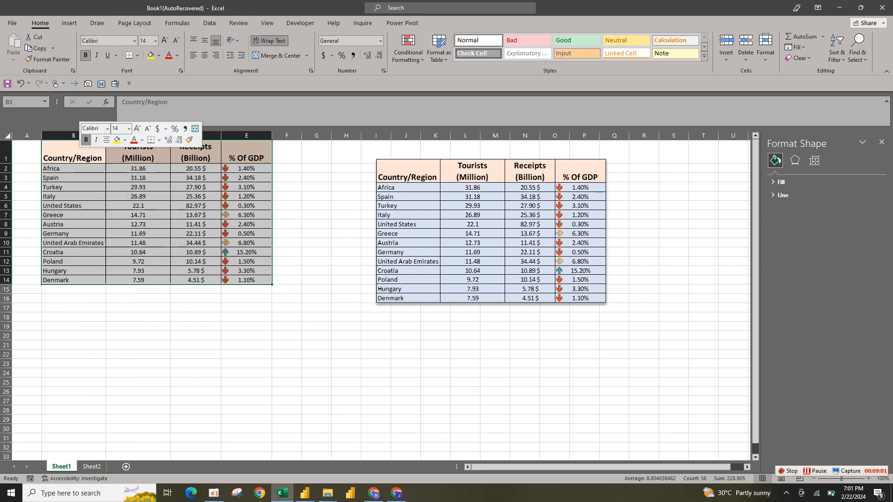
right_click(166, 327)
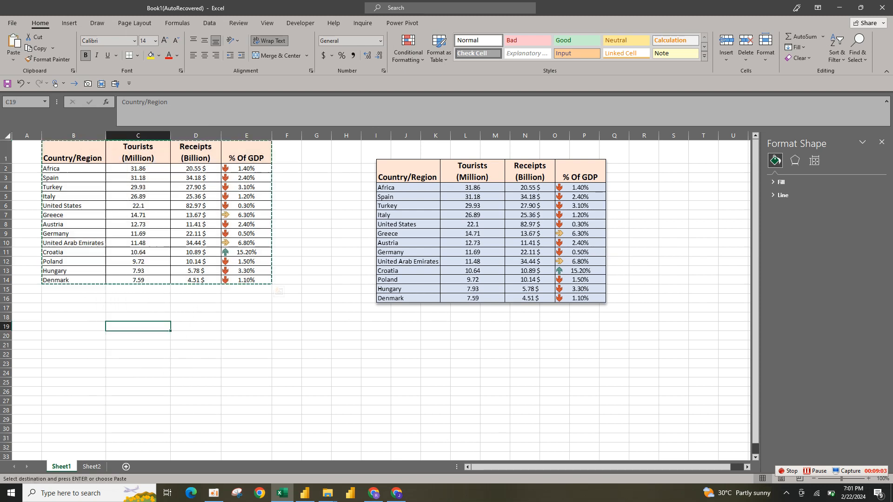
mouse_move(200, 220)
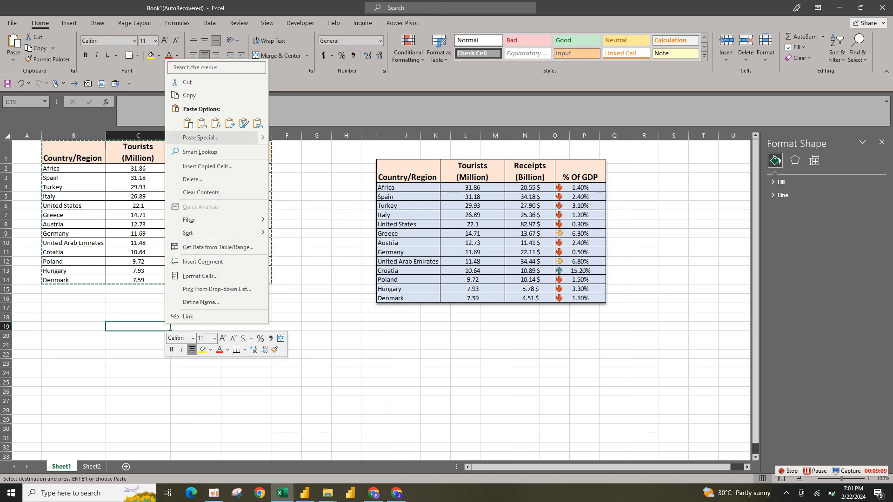
mouse_move(201, 137)
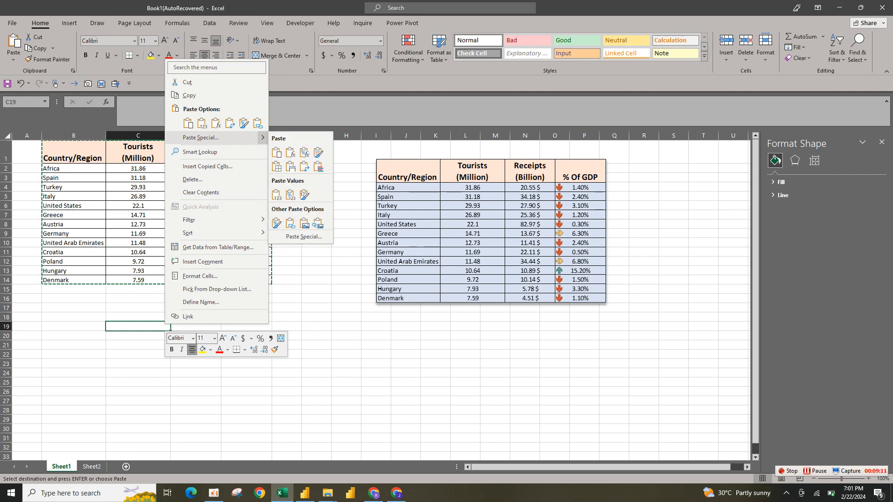
click(317, 224)
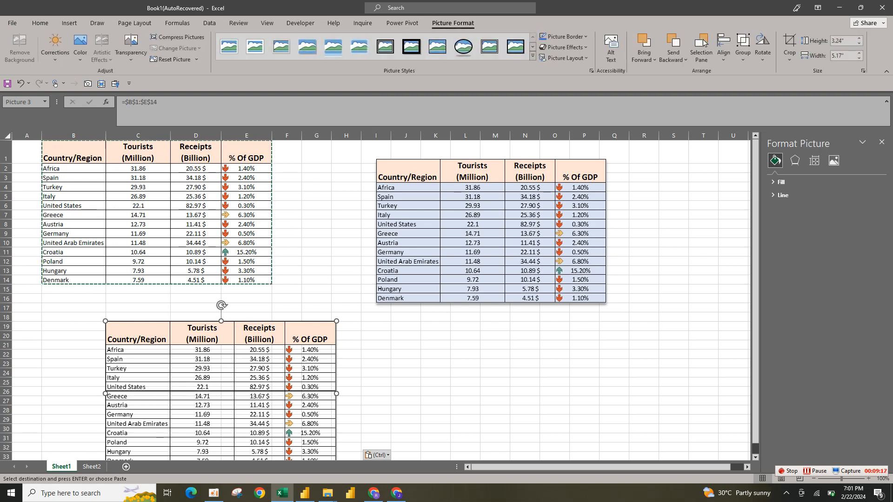
- Replace the country name in cell B3 of the source table with Austria
click(79, 187)
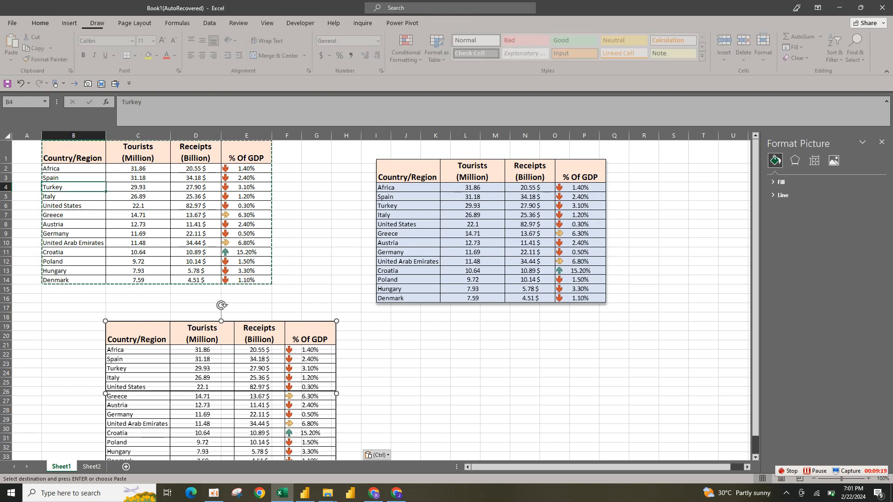
double_click(77, 177)
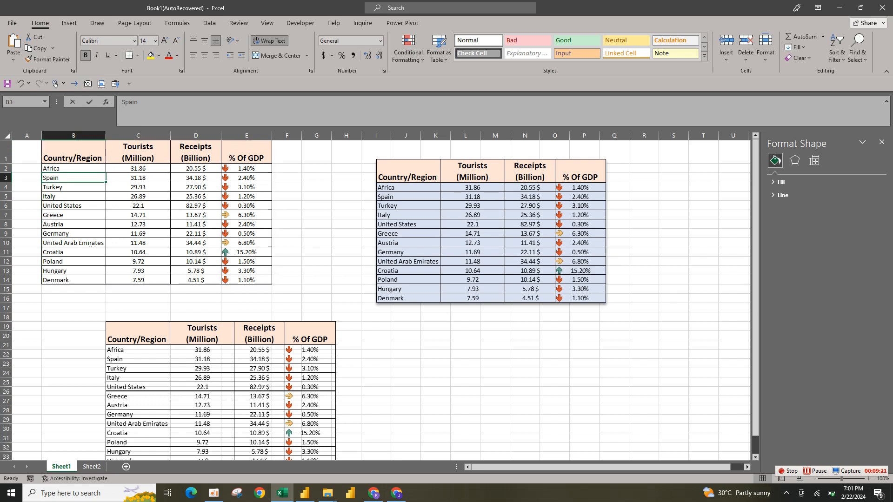
key(BackSpace)
key(BackSpace)
key(BackSpace)
key(BackSpace)
key(BackSpace)
text(austria)
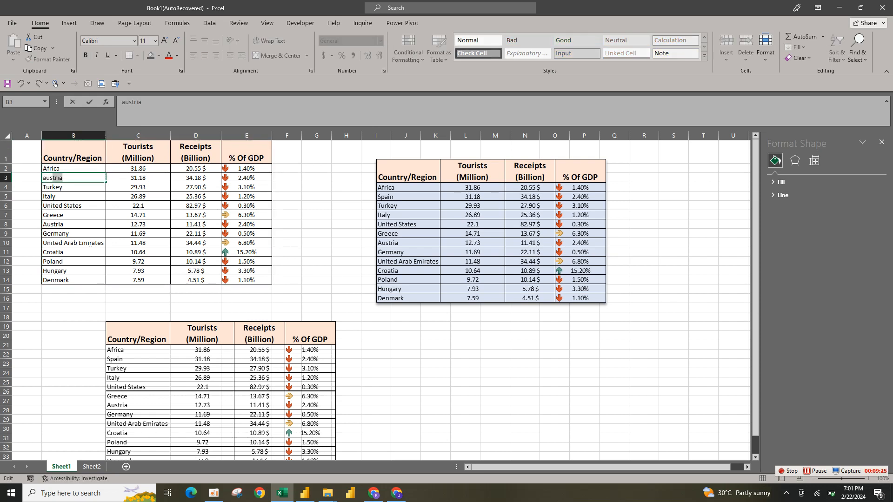
key(Return)
key(Return)
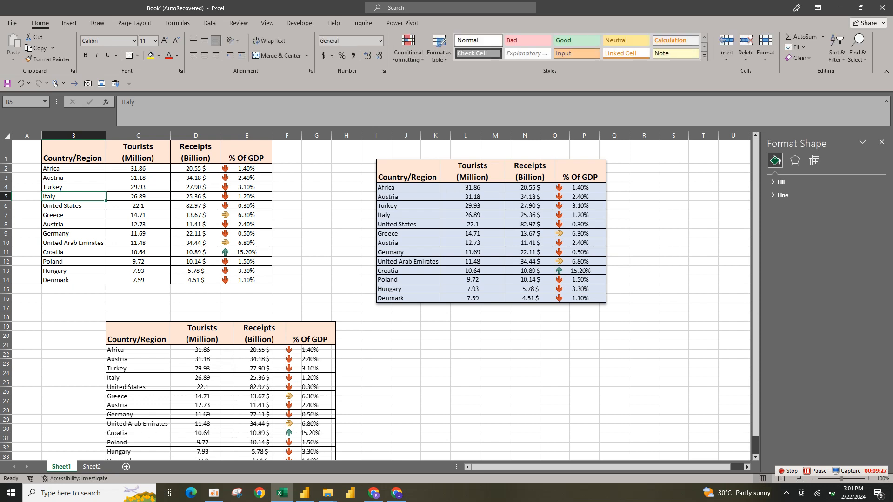
- Move the newly pasted linked picture up beneath the source table, with its top edge at about row 17
click(220, 378)
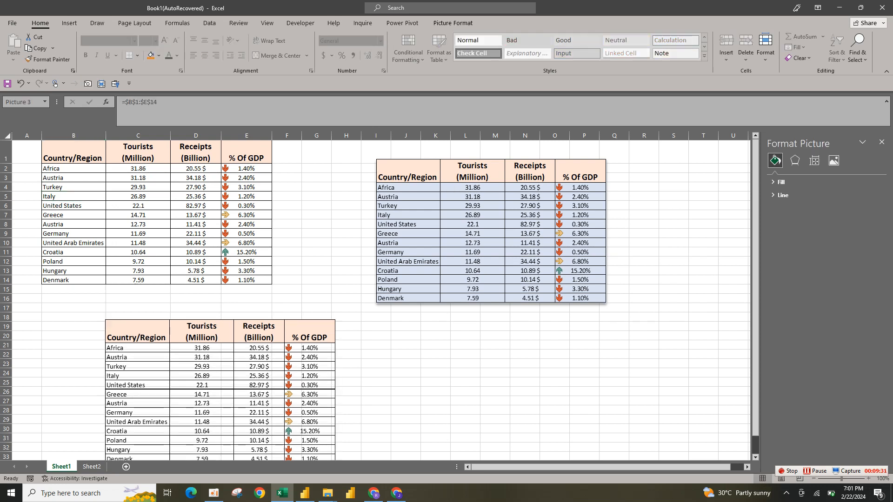
drag(220, 378, 225, 359)
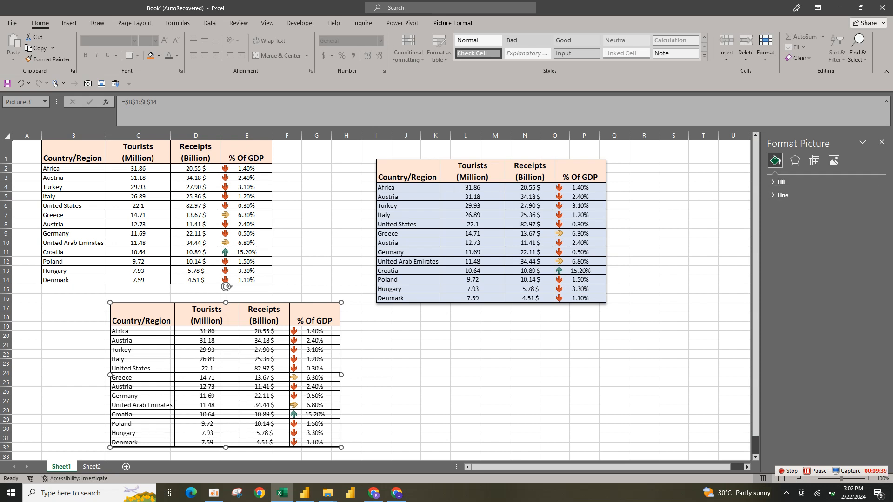
- Try a solid fill on the lower linked picture, return it to No fill, and set its outline to Solid line
click(781, 182)
click(781, 207)
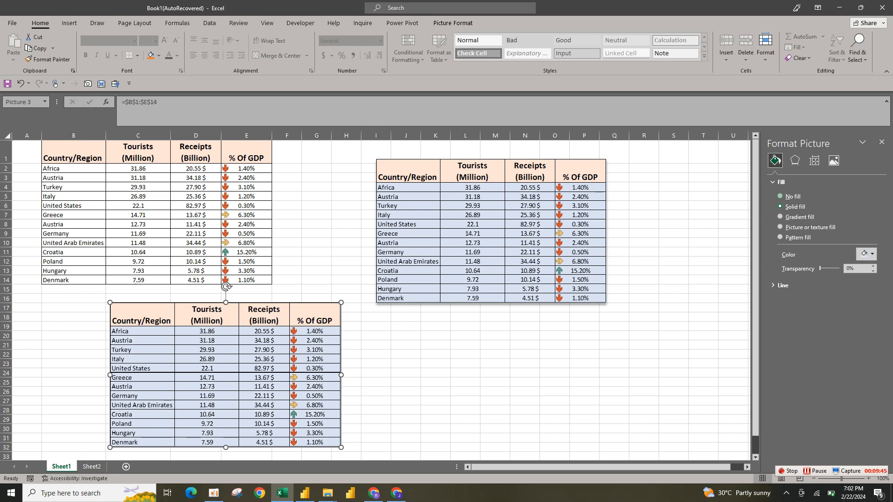
click(781, 196)
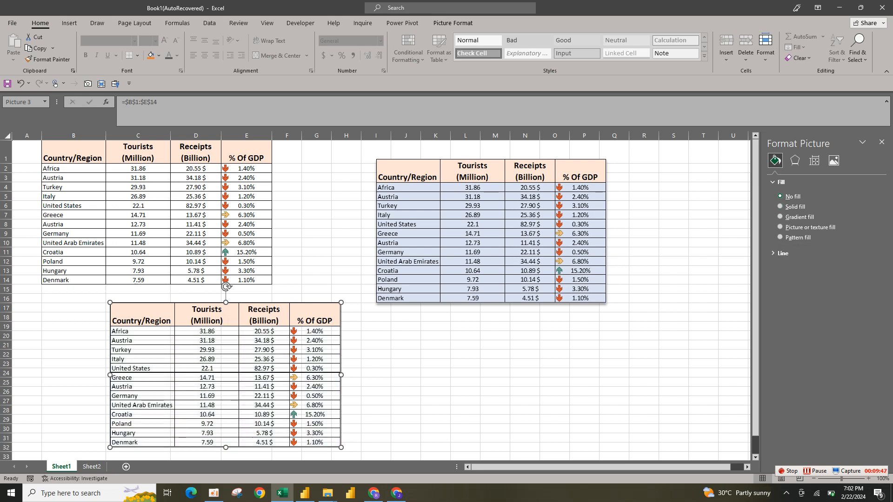
click(783, 253)
click(780, 278)
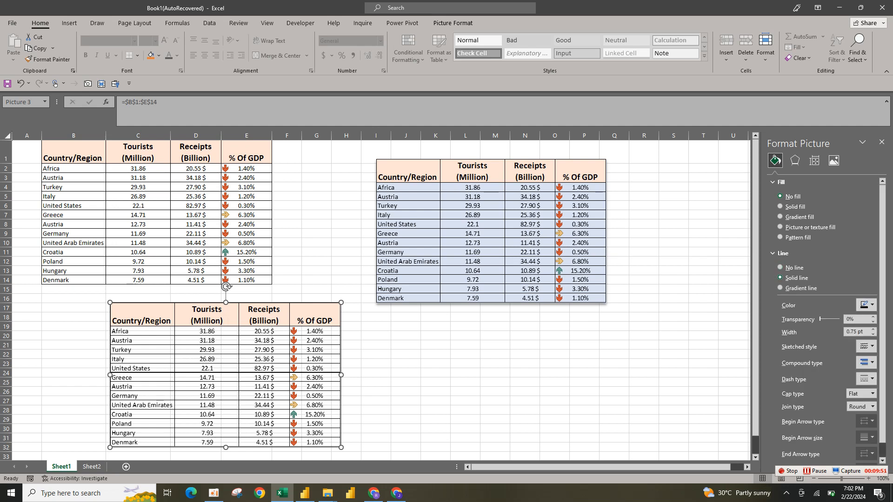
click(783, 253)
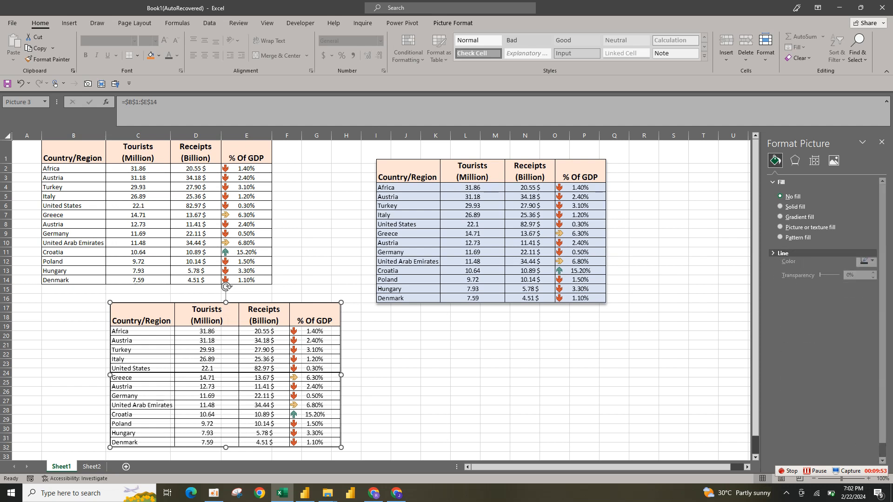
click(781, 182)
- Move the blue linked picture to column H level with the source table and shift the lower picture up to about row 14
click(507, 233)
drag(507, 232, 563, 247)
drag(223, 372, 239, 352)
drag(615, 336, 587, 327)
drag(577, 274, 492, 241)
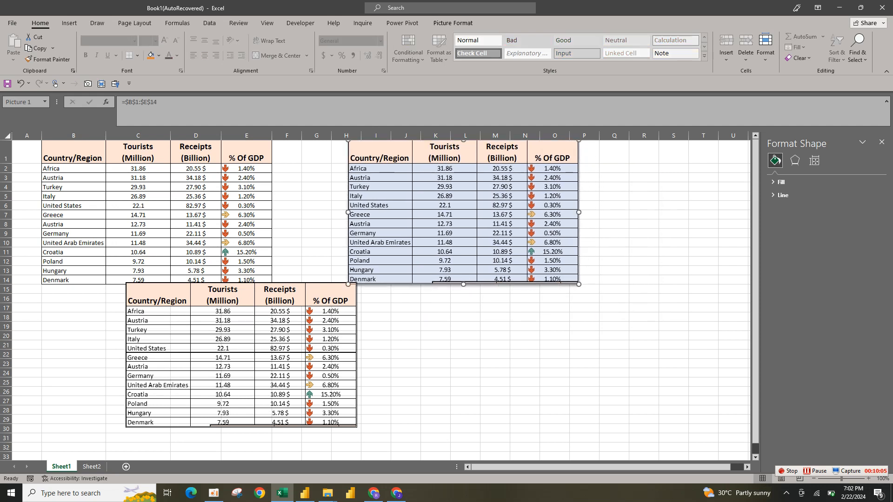
- Enlarge the blue linked picture proportionally and move it so it spans about columns I to R, starting at row 3
drag(578, 284, 615, 307)
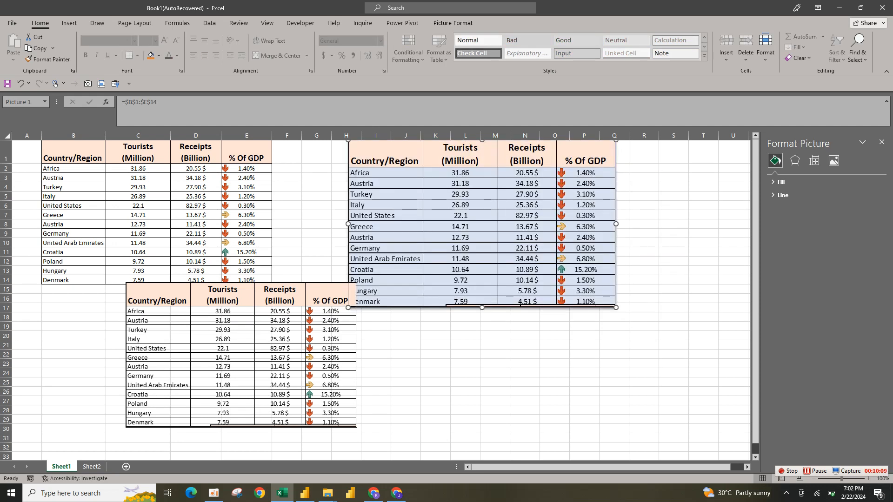
drag(482, 224, 516, 259)
click(465, 152)
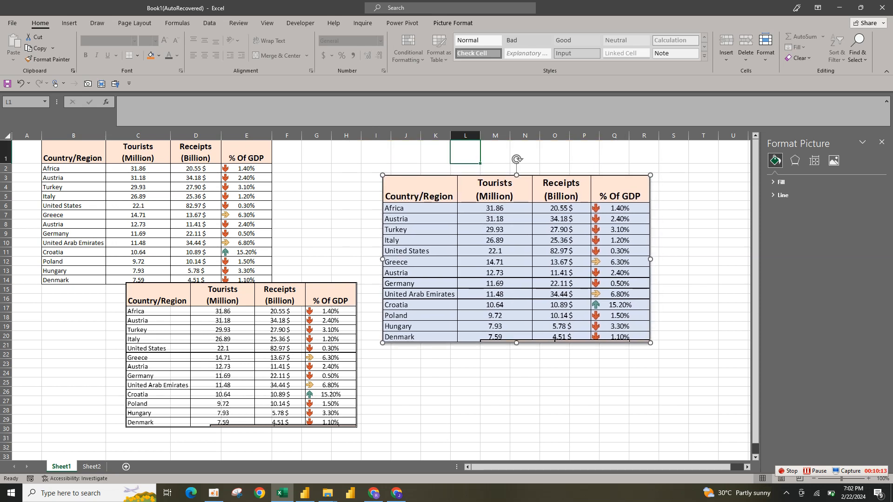
- Move the lower linked picture directly beneath the source table, aligned with columns B to E from about row 15
click(241, 289)
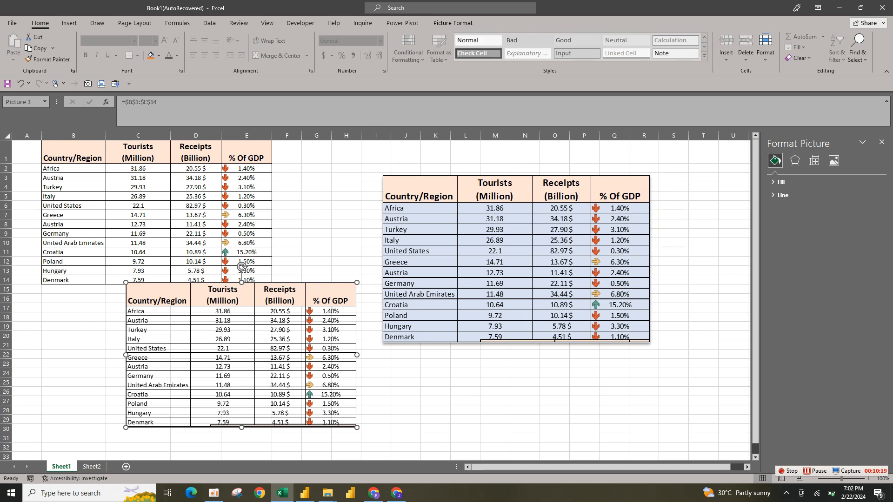
drag(241, 288, 158, 296)
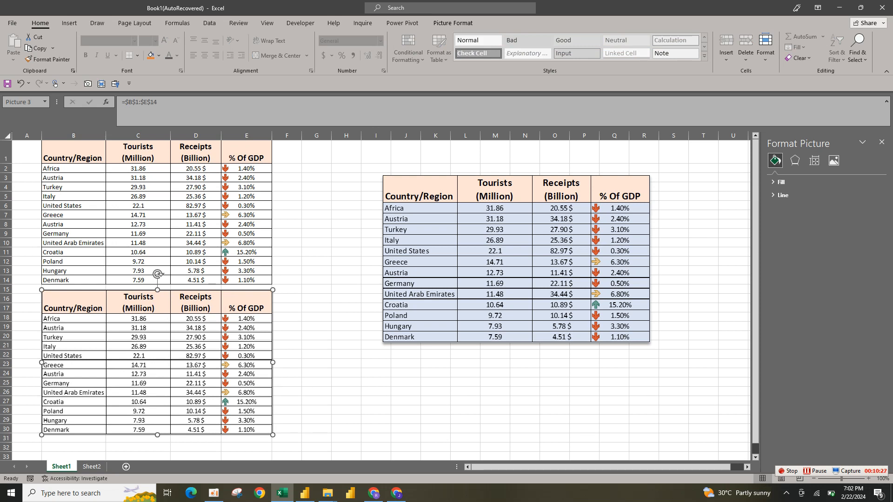
- Narrow columns B, C and D of the source table and widen column E
drag(222, 136, 101, 135)
drag(246, 135, 255, 136)
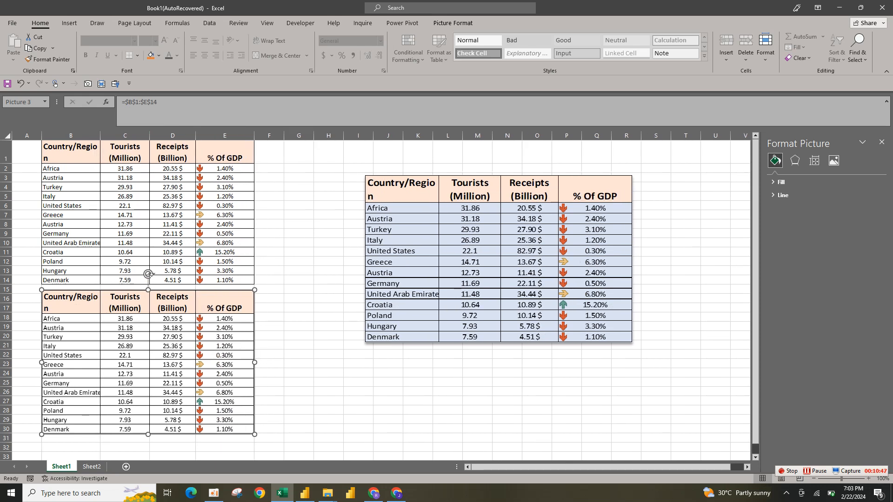